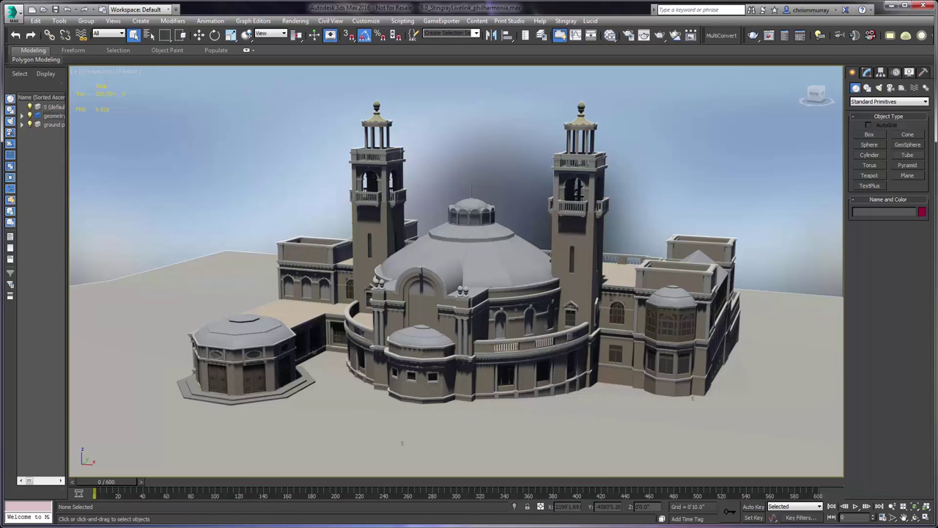
Check the Stingray menu, then browse to the 1.2.516.0 extras folder in Explorer and close it.
click(567, 21)
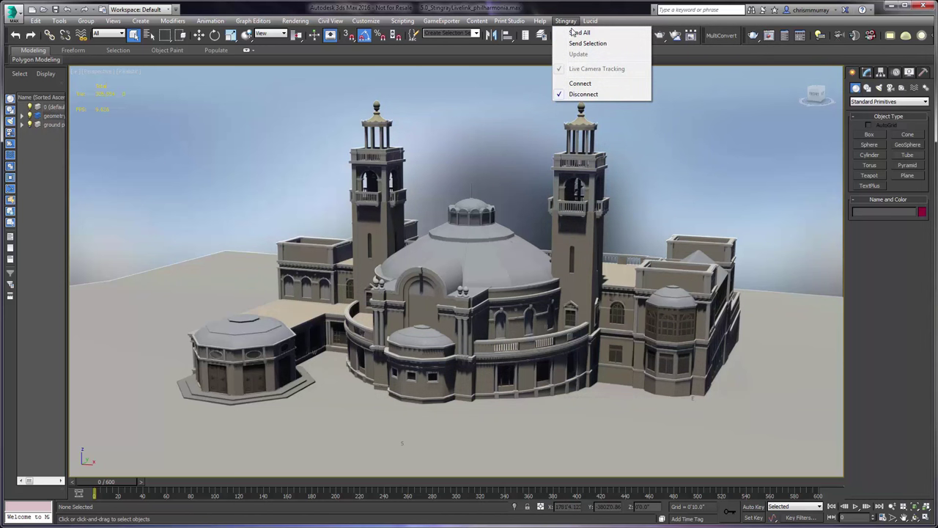
click(566, 19)
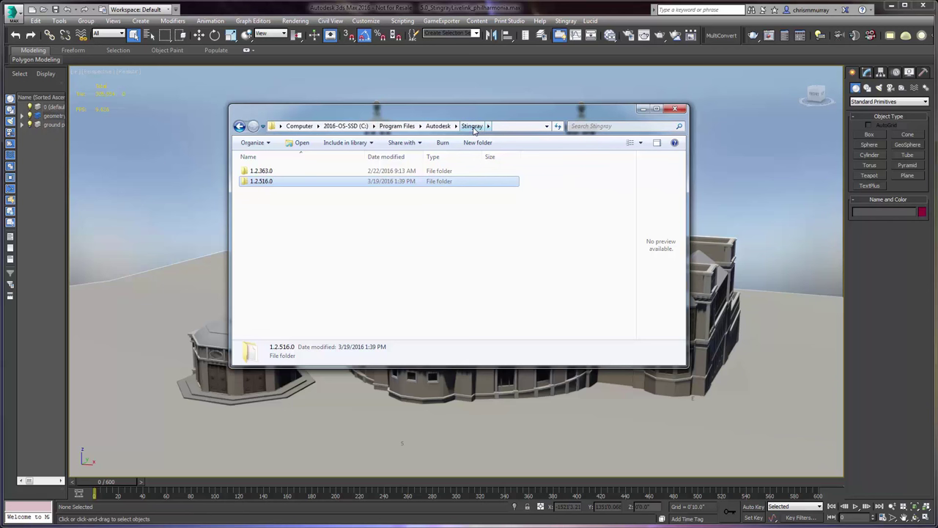
double_click(261, 183)
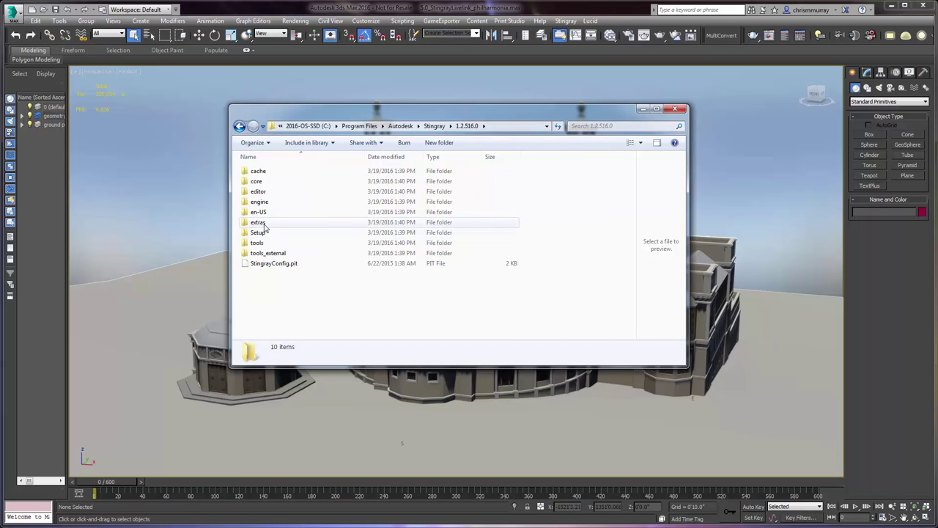
double_click(259, 224)
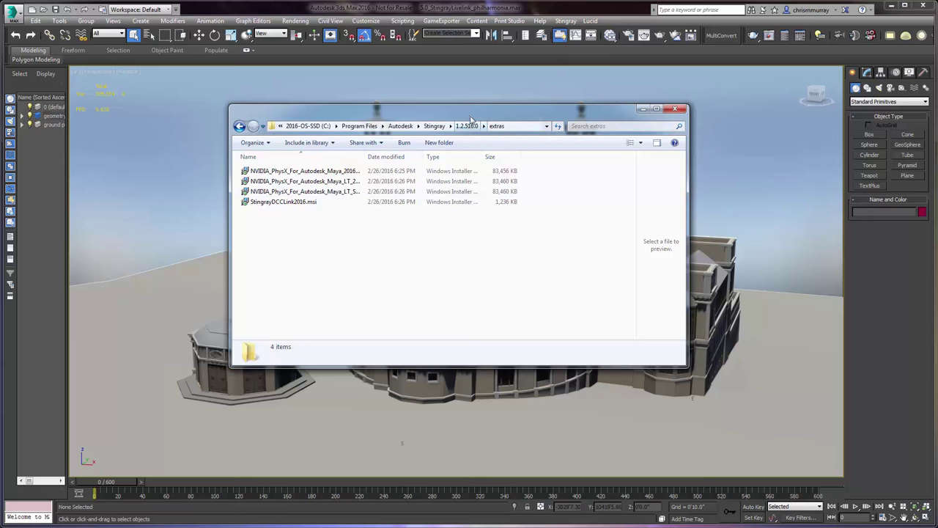
key(alt+F4)
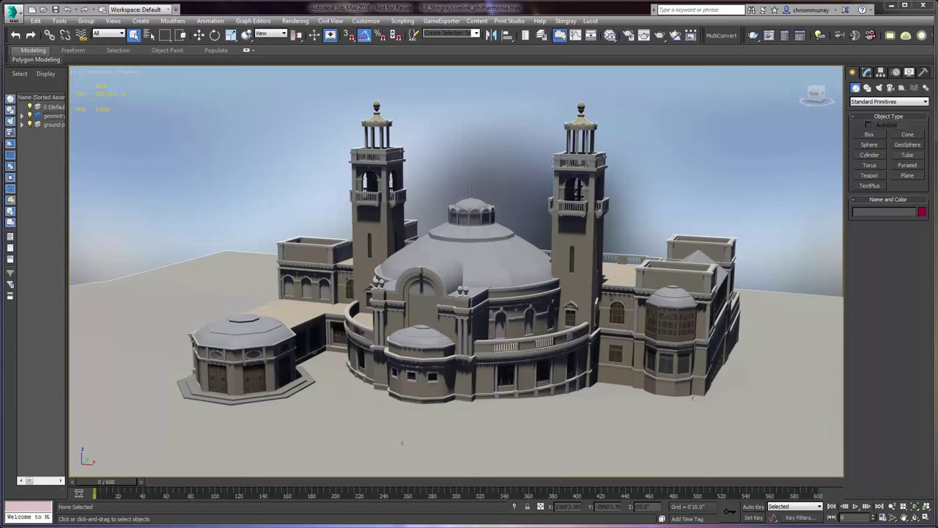
Put the Stingray Editor on the right half and narrow 3ds Max to sit beside it.
drag(937, 48, 492, 20)
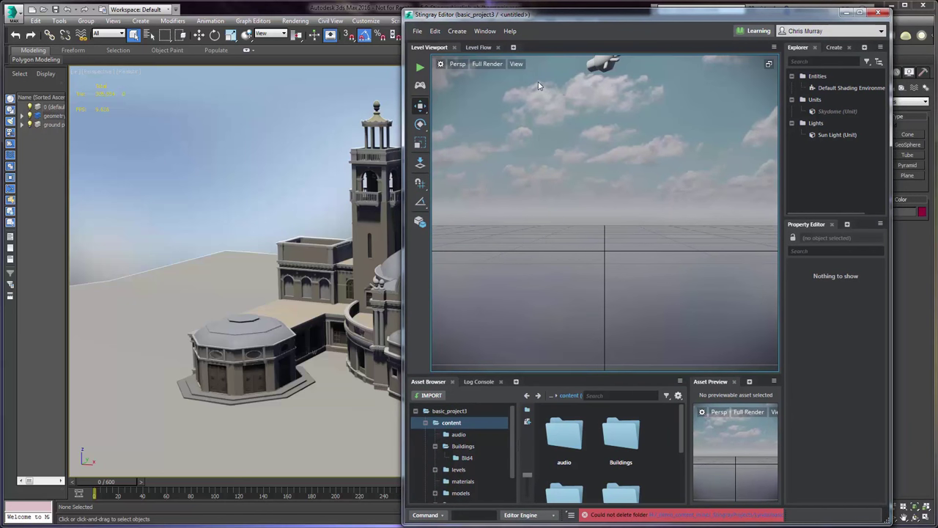
drag(582, 19, 607, 15)
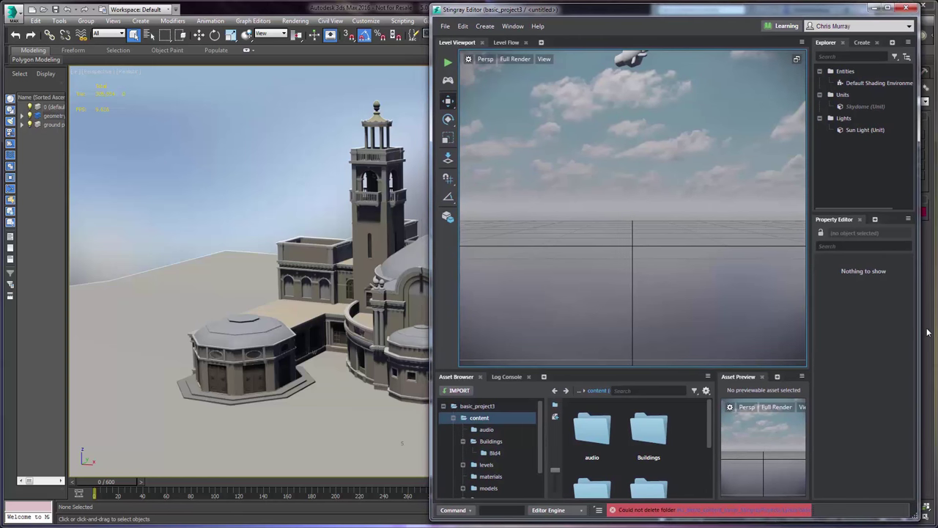
drag(933, 326, 427, 297)
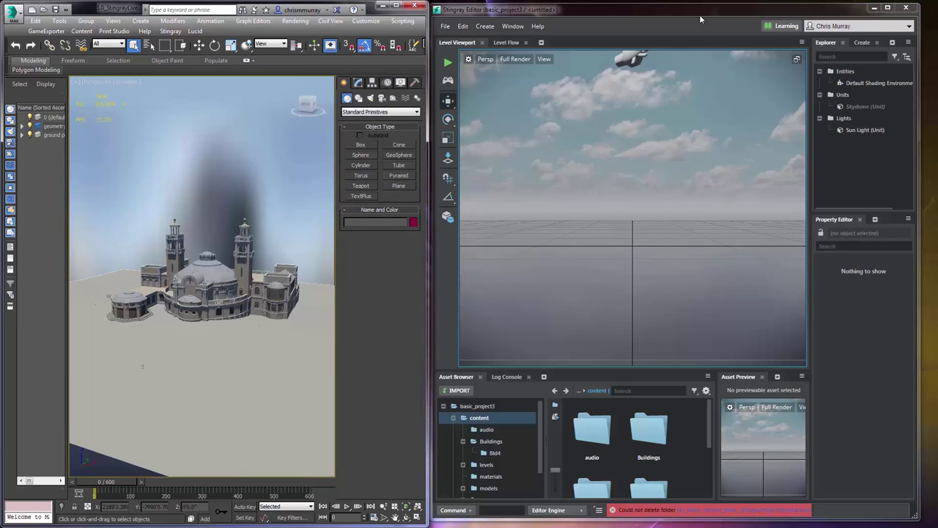
click(698, 9)
drag(699, 9, 711, 9)
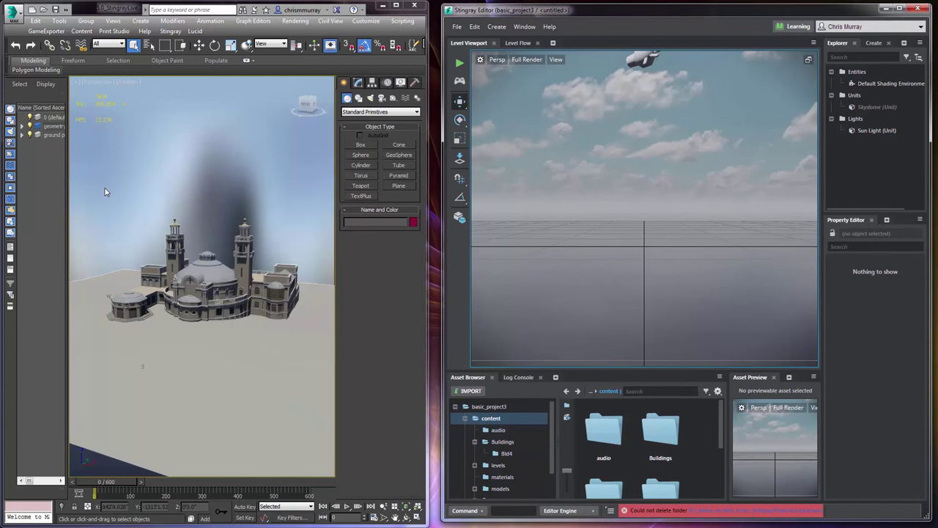
Select the 30 building objects without the ground plane and run Stingray Send Selection.
drag(104, 187, 311, 344)
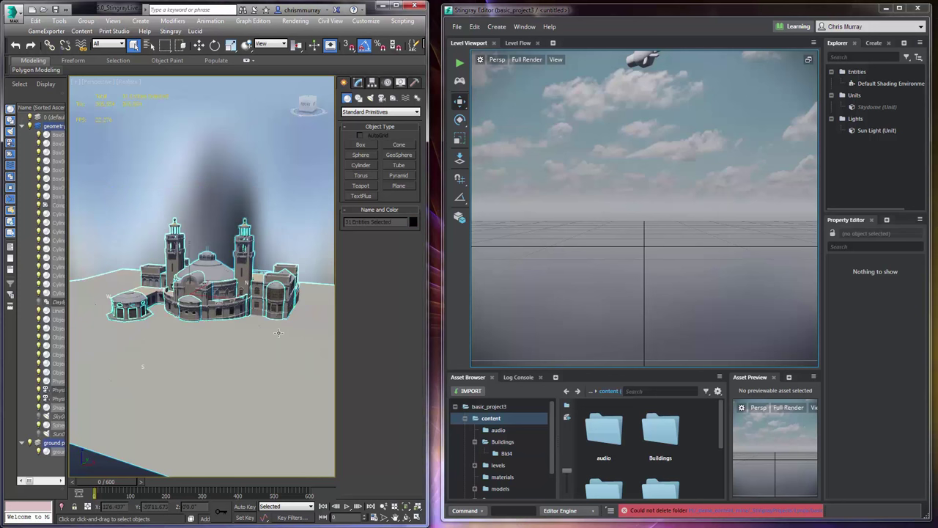
alt+click(278, 356)
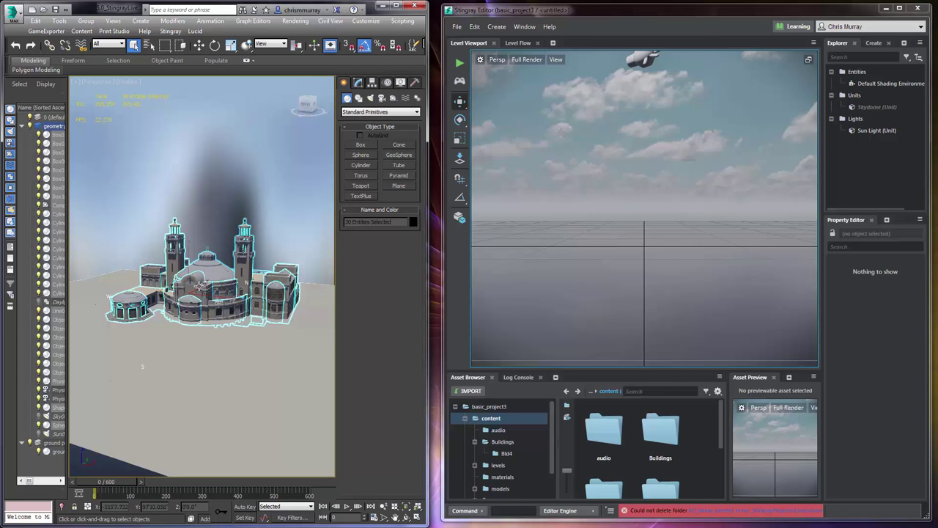
scroll(198, 285, up, 2)
scroll(199, 284, down, 2)
alt+middle_drag(199, 284, 207, 277)
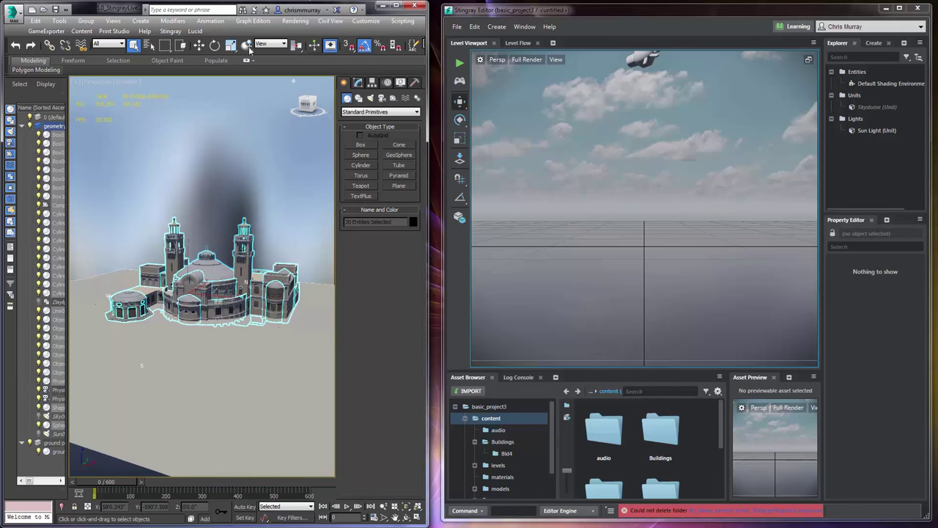
click(169, 31)
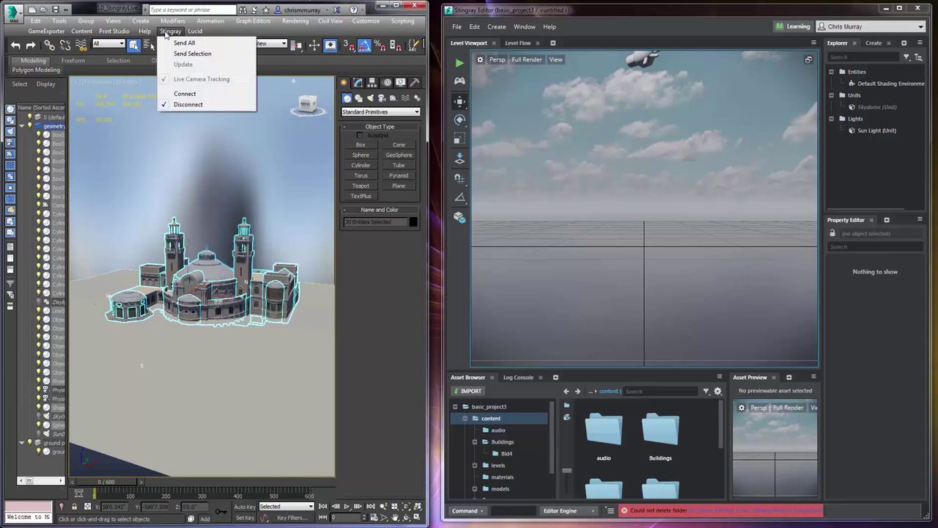
click(195, 55)
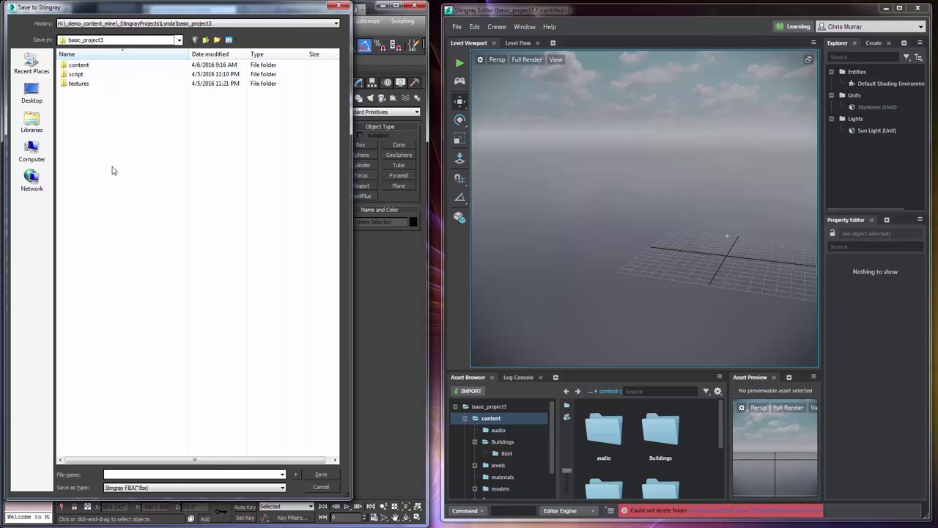
Create a new Bld5 folder under content\Buildings and open it.
double_click(78, 65)
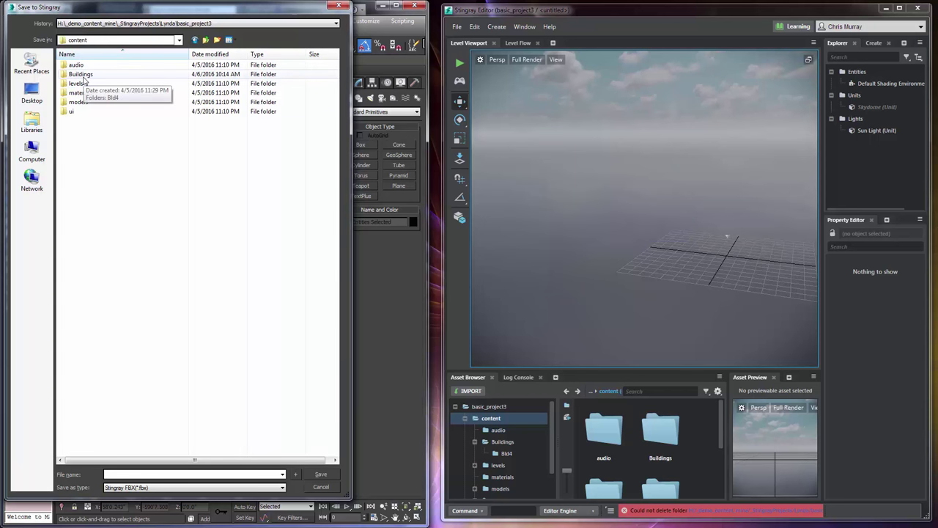
double_click(86, 74)
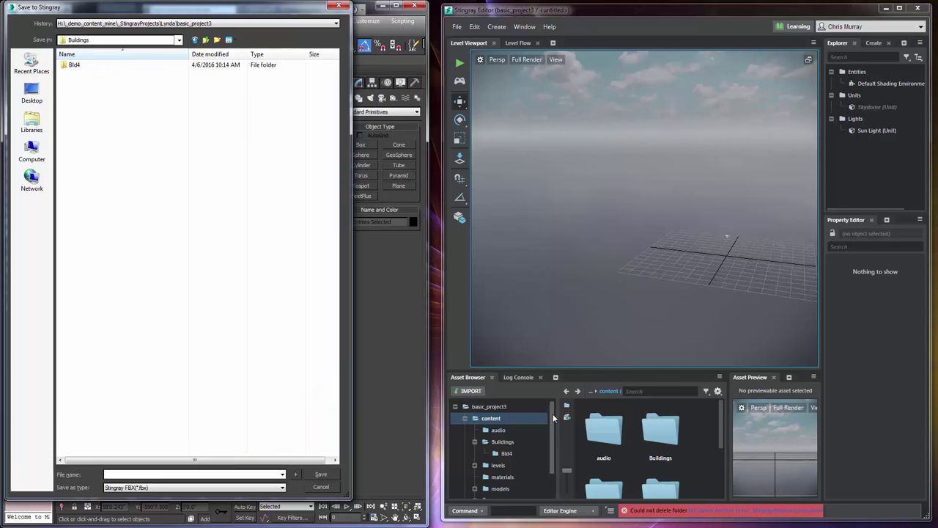
mouse_move(553, 417)
mouse_down()
mouse_move(552, 443)
mouse_move(554, 415)
mouse_up()
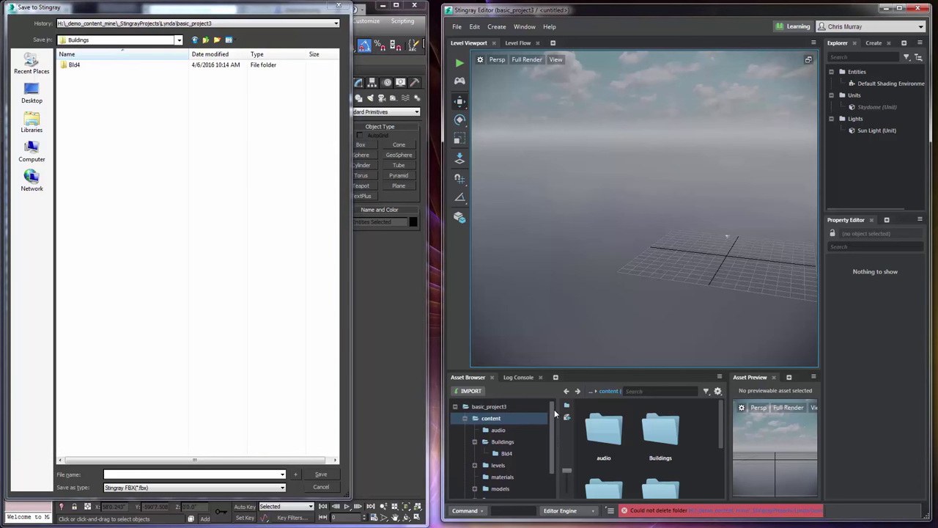
scroll(554, 409, down, 1)
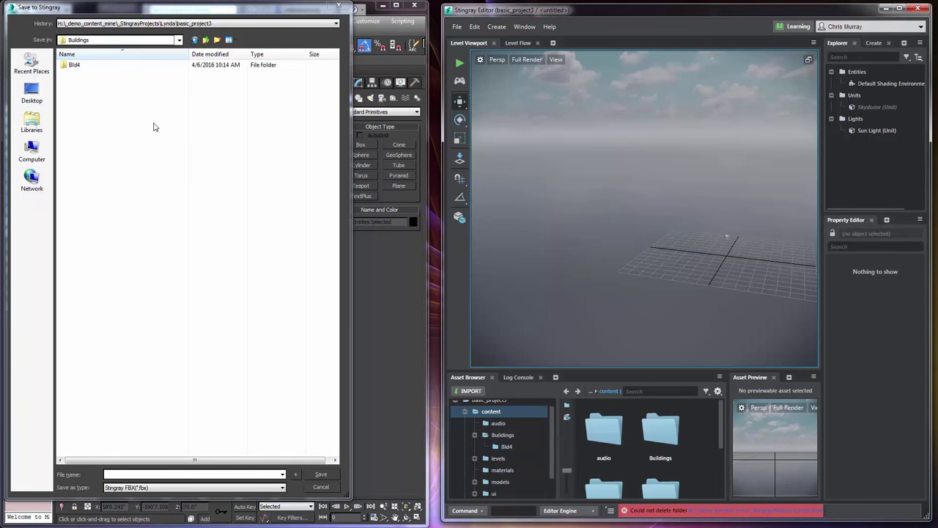
click(217, 40)
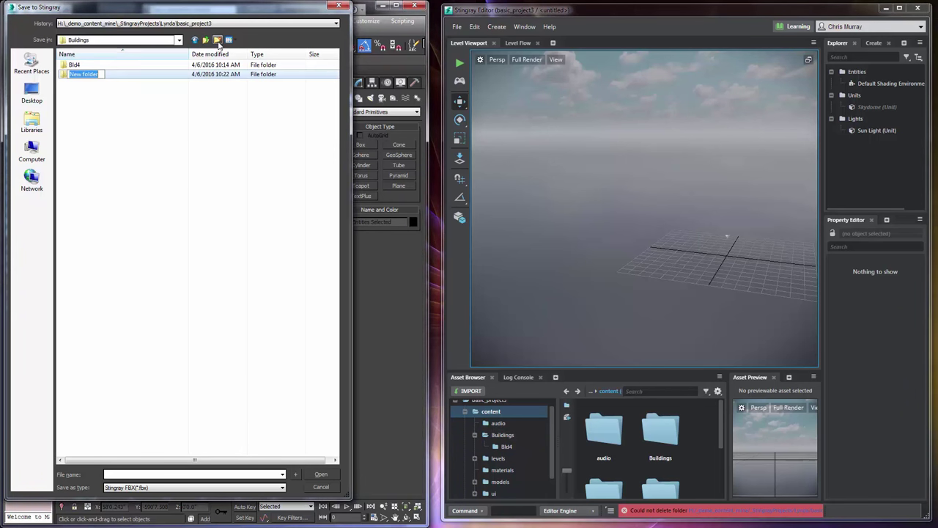
text(Bld5)
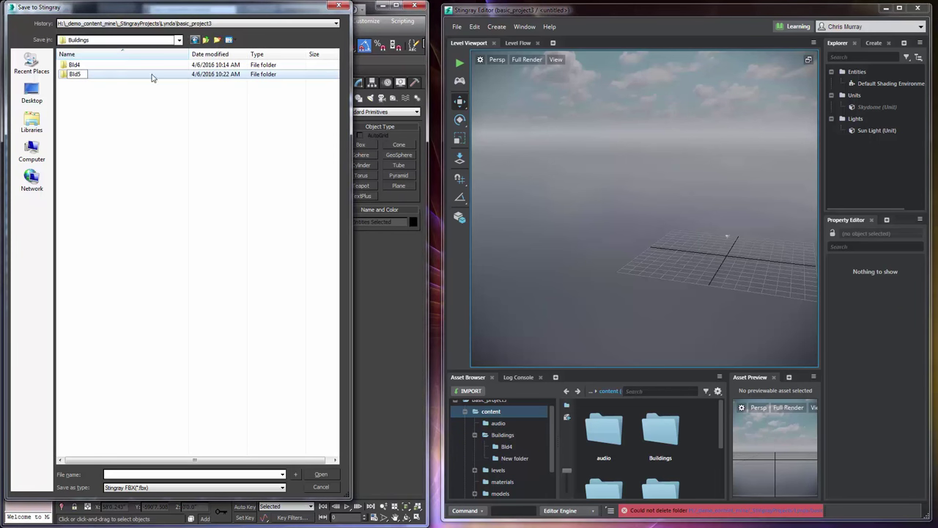
key(Return)
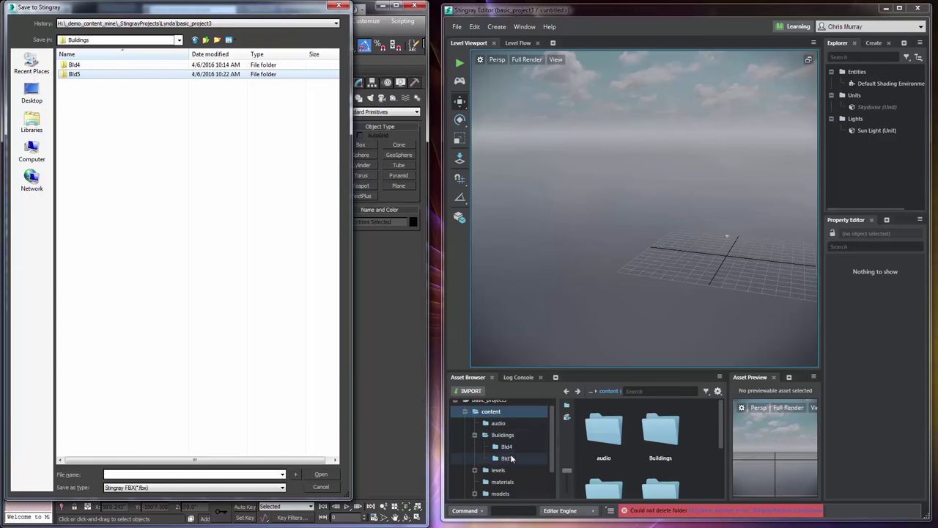
double_click(73, 76)
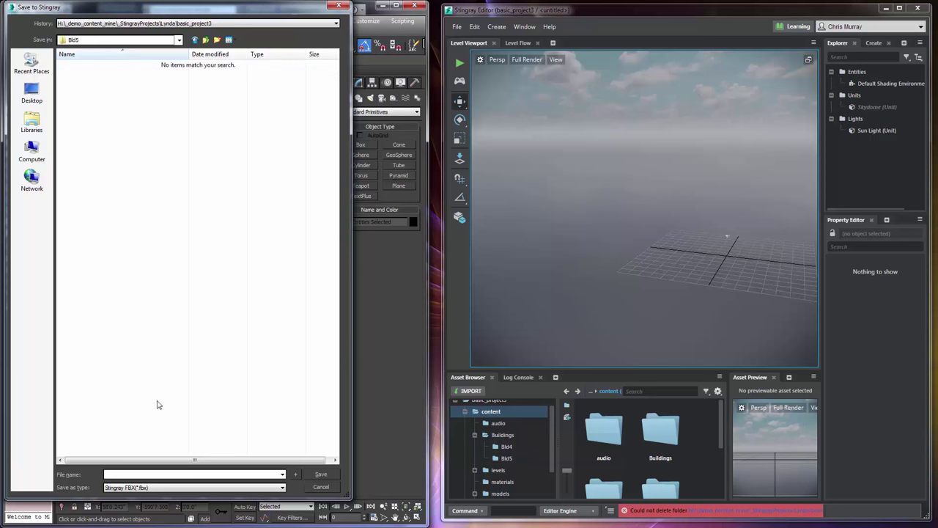
Save the export as a Stingray FBX named 'bldg'.
click(148, 473)
text(bldg5)
click(326, 476)
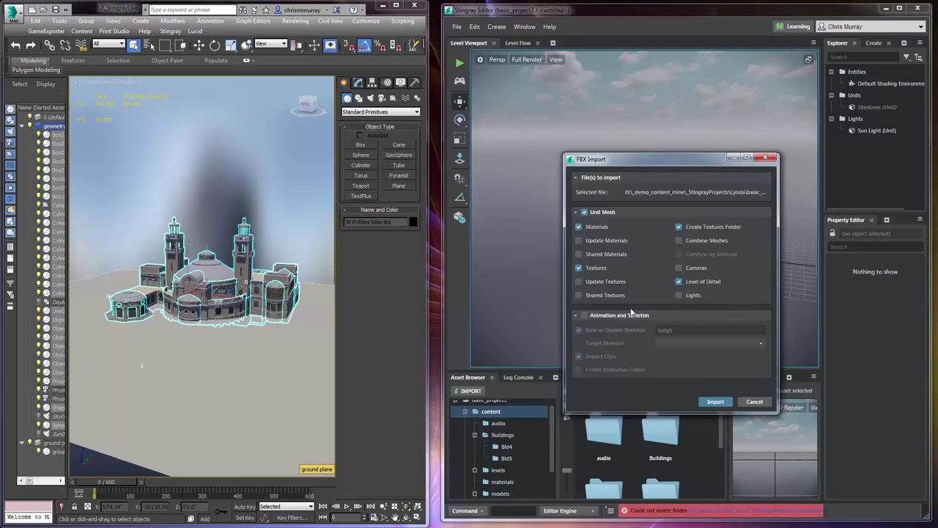
Import the building FBX with Materials, Textures and Create Textures Folder kept checked.
click(715, 401)
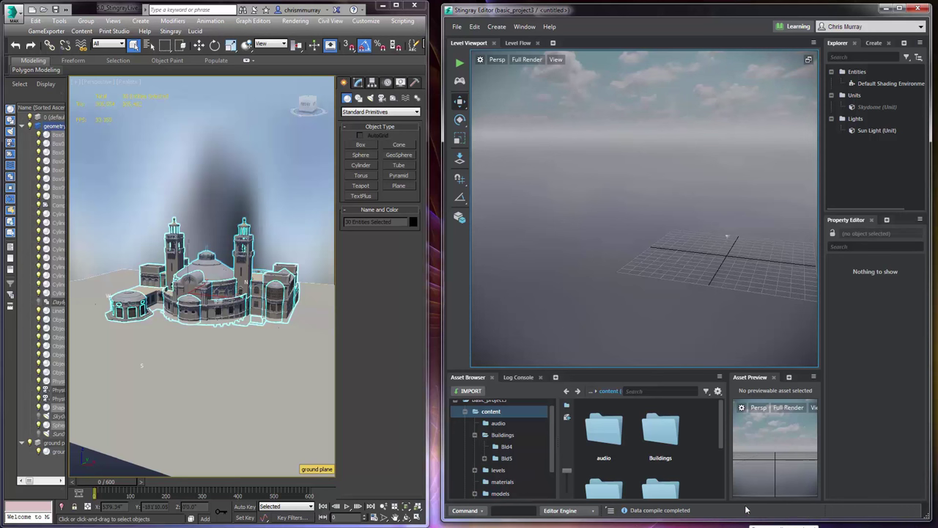
Browse to Buildings > Bld5 in the Asset Browser to see bldg5, its textures and materials.
drag(720, 418, 720, 424)
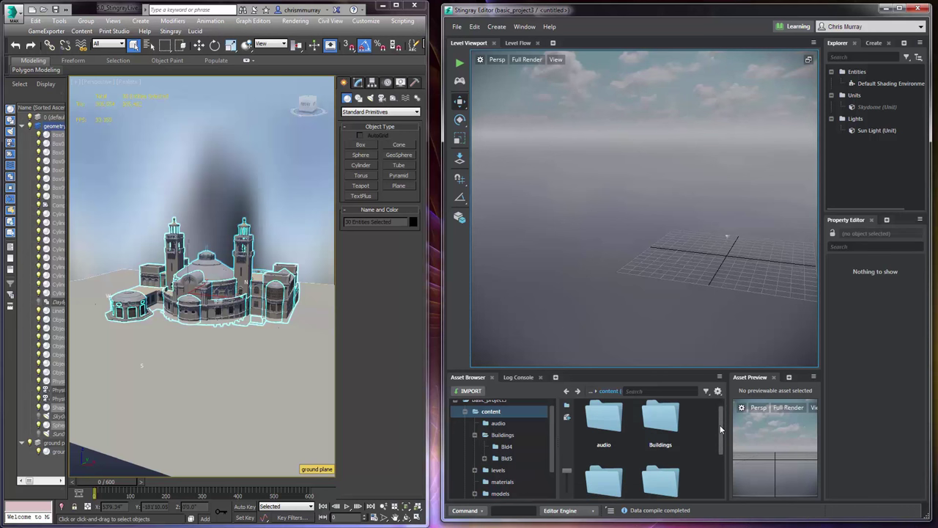
double_click(662, 419)
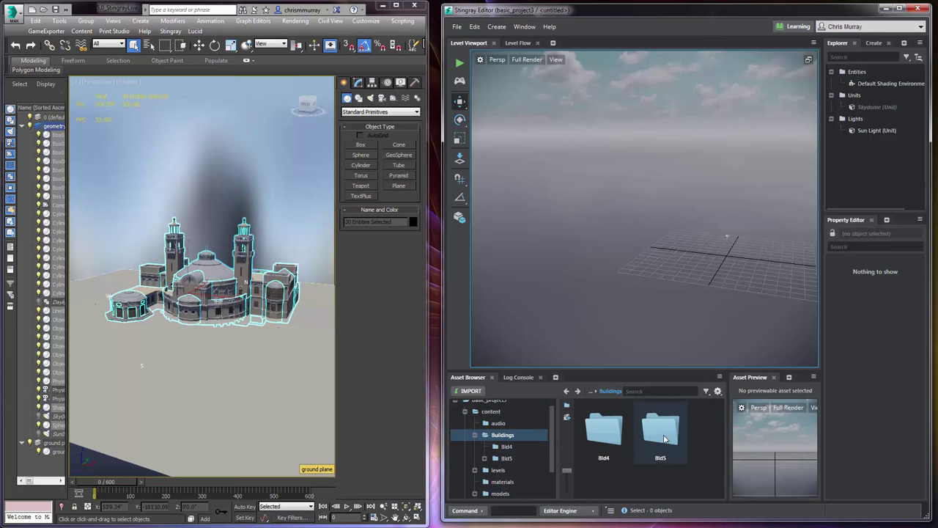
double_click(663, 434)
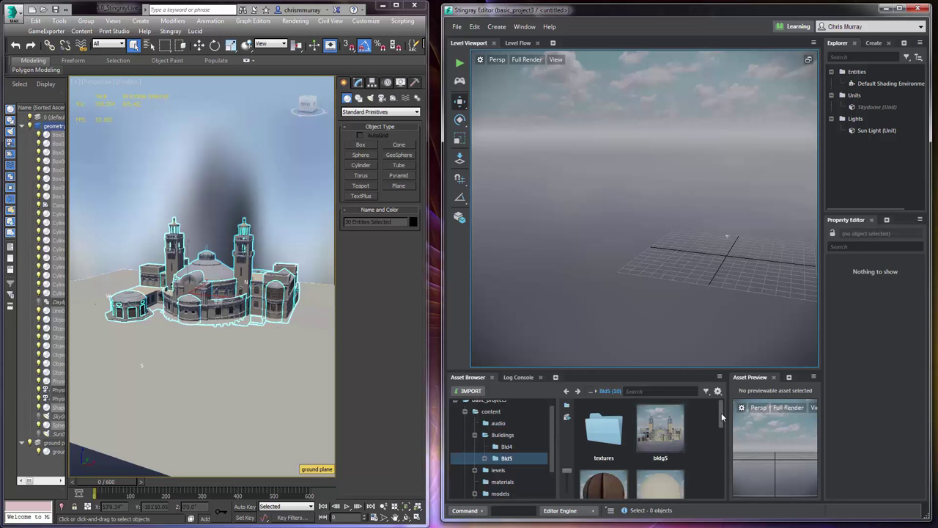
drag(721, 417, 726, 480)
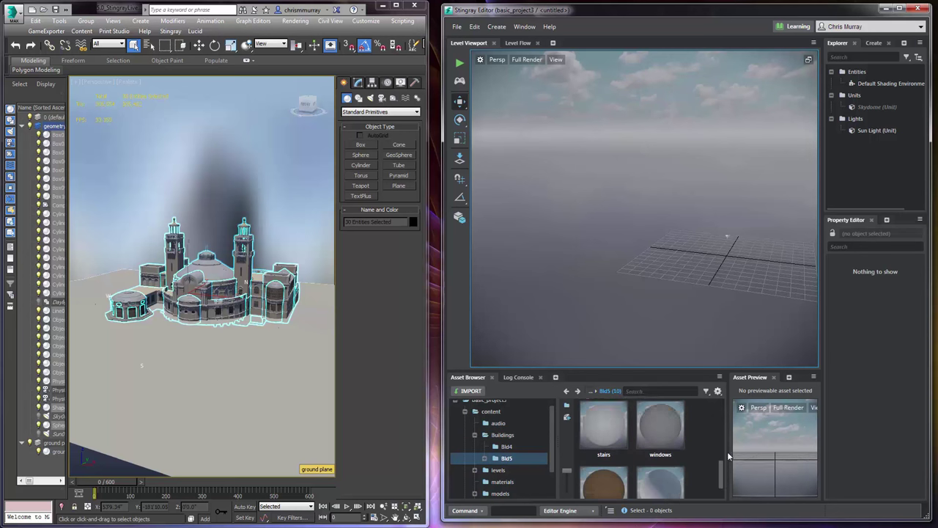
scroll(727, 451, up, 4)
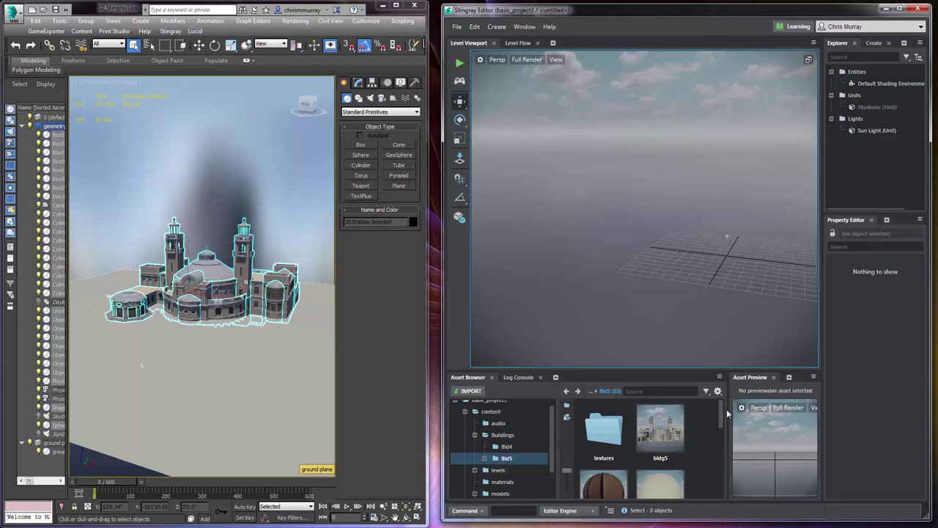
click(170, 31)
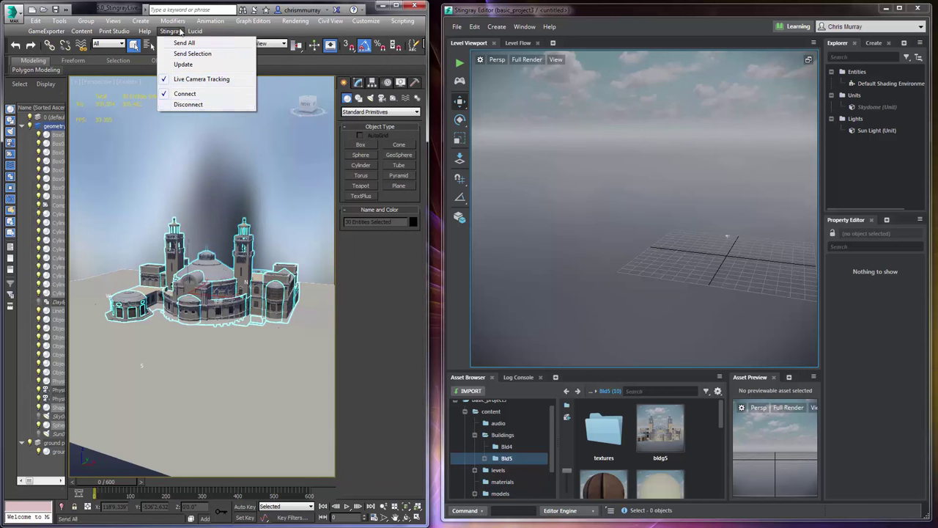
Drag the bldg5 asset into the Stingray level viewport so it spawns beside the skydome.
click(141, 20)
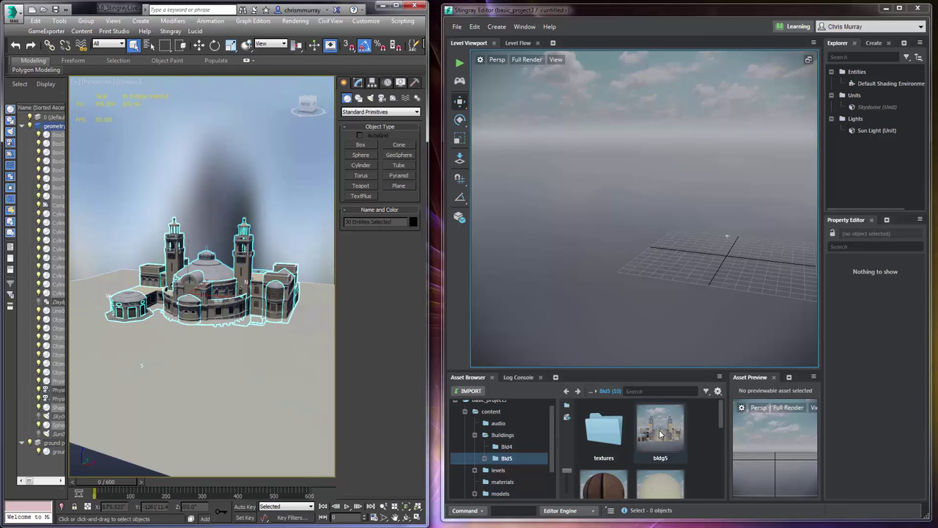
drag(660, 428, 636, 262)
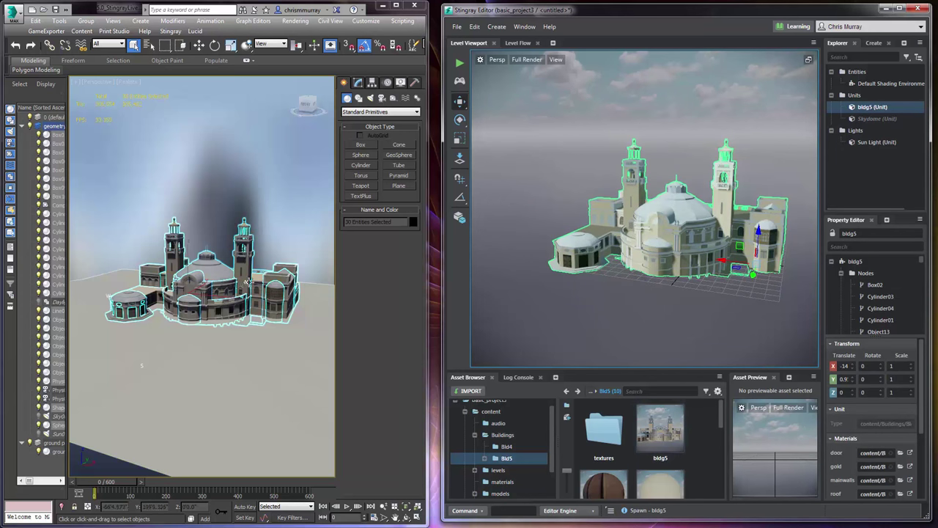
alt+middle_drag(242, 286, 208, 284)
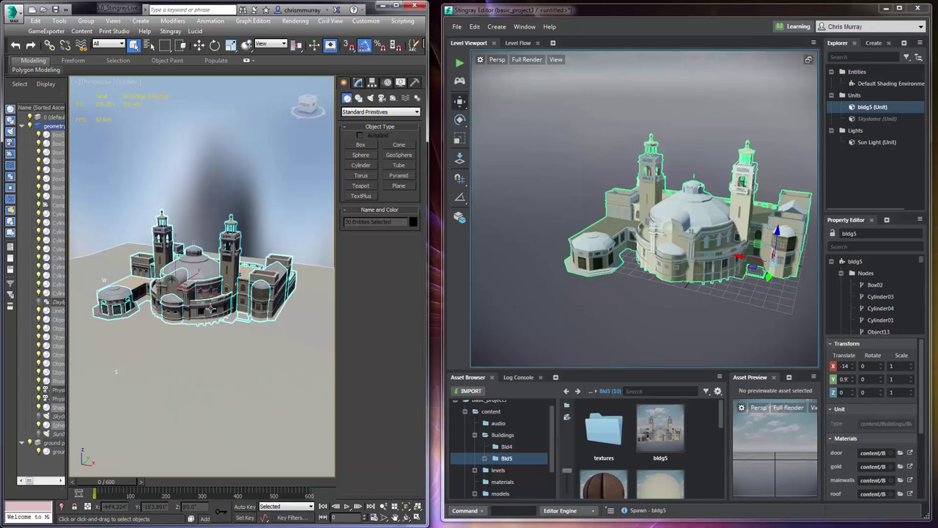
Zoom and orbit the 3ds Max Perspective view so Stingray's camera tracks the building.
scroll(211, 308, up, 5)
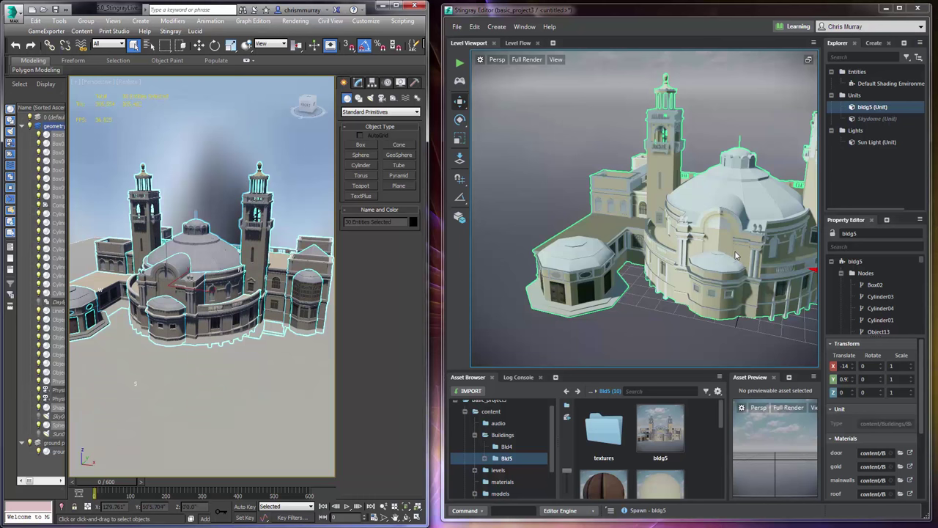
alt+middle_drag(258, 282, 241, 281)
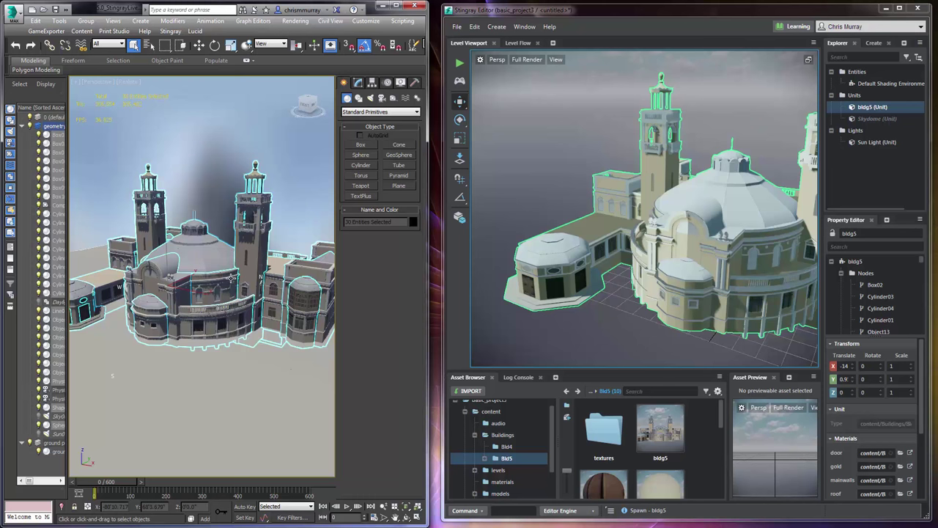
mouse_move(230, 279)
alt+middle_down()
mouse_move(211, 295)
mouse_move(224, 284)
alt+middle_up()
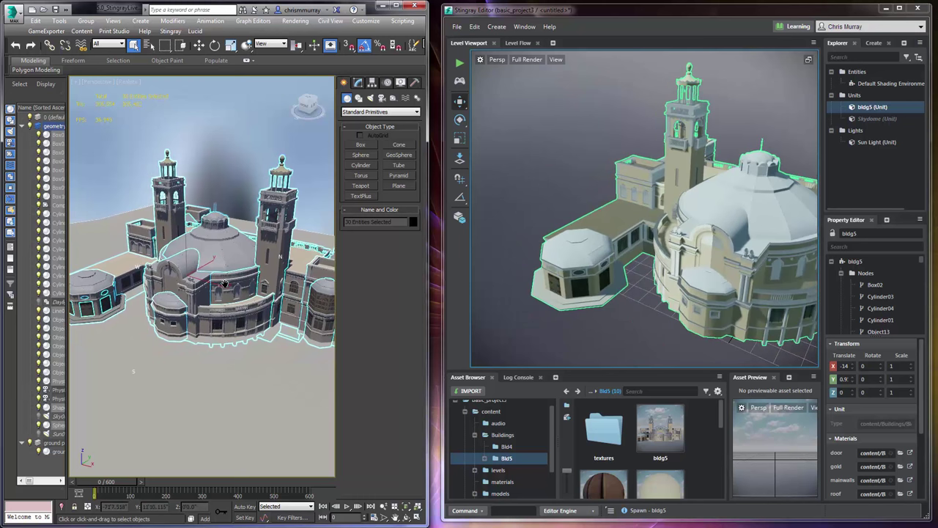
Move Cylinder03 down-left and push its new position to Stingray with Update.
click(172, 304)
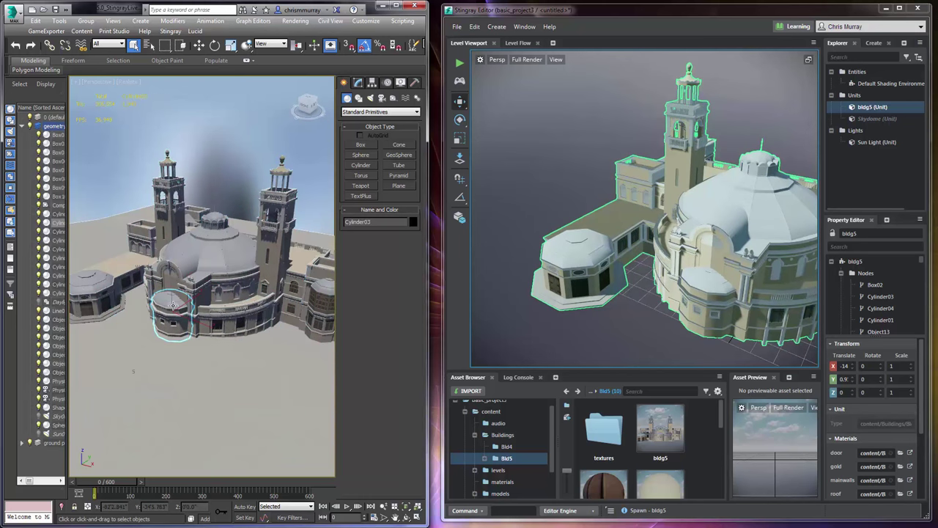
click(172, 34)
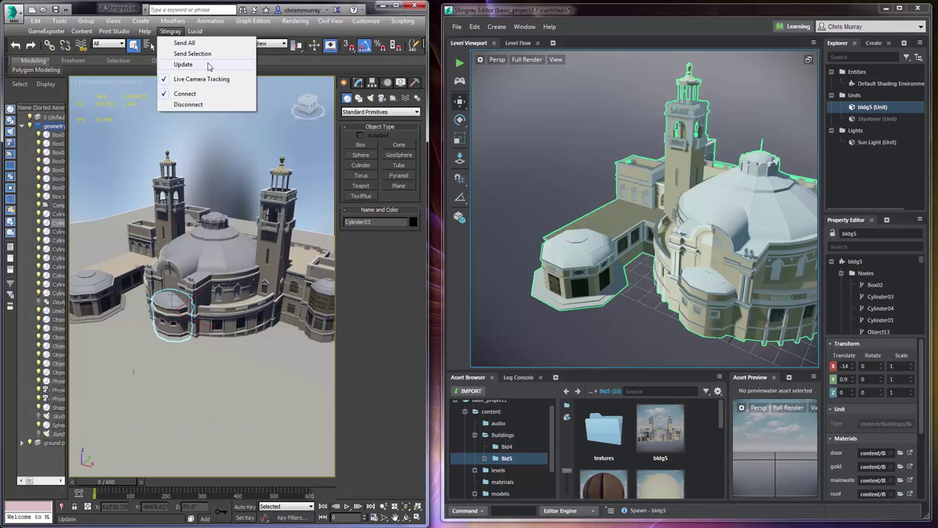
right_click(176, 322)
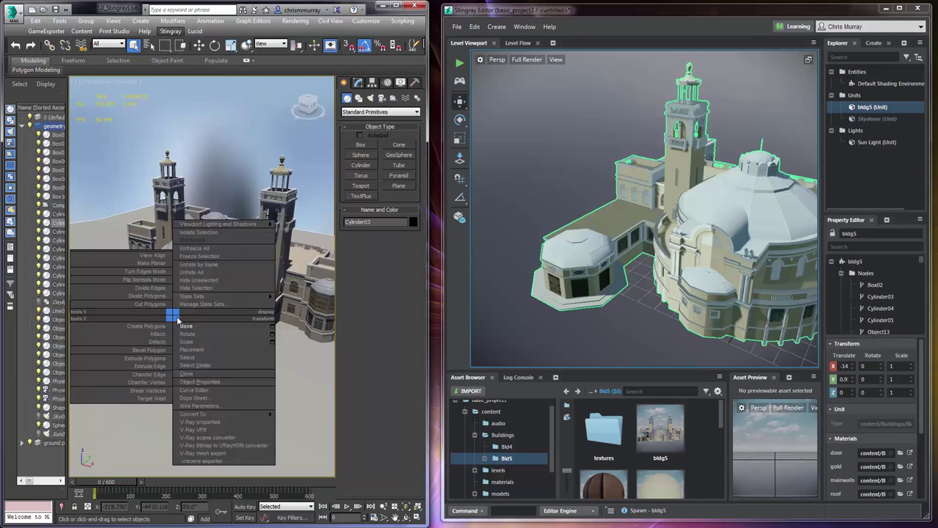
click(185, 329)
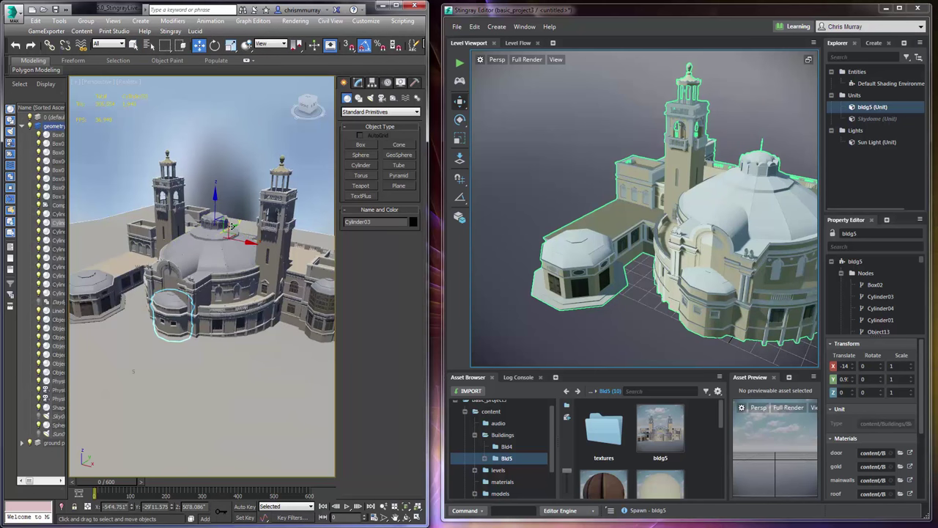
drag(239, 233, 218, 238)
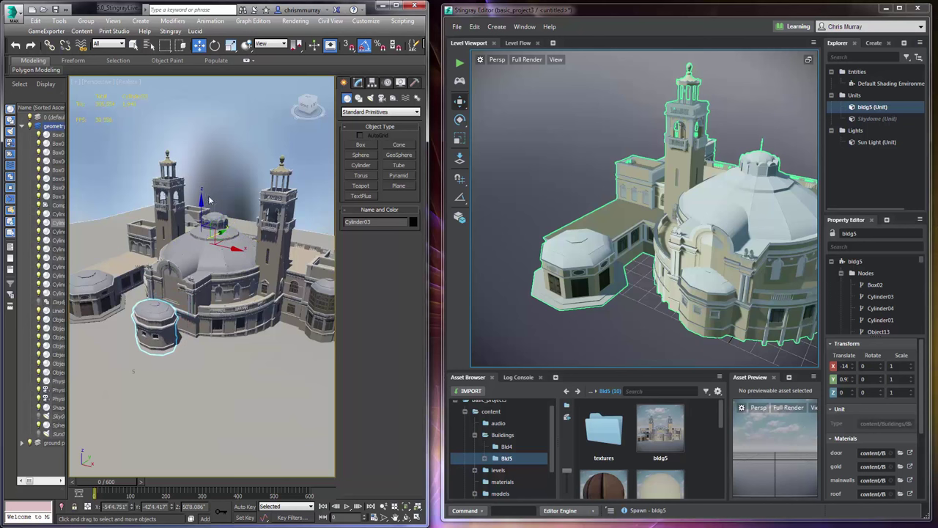
click(170, 31)
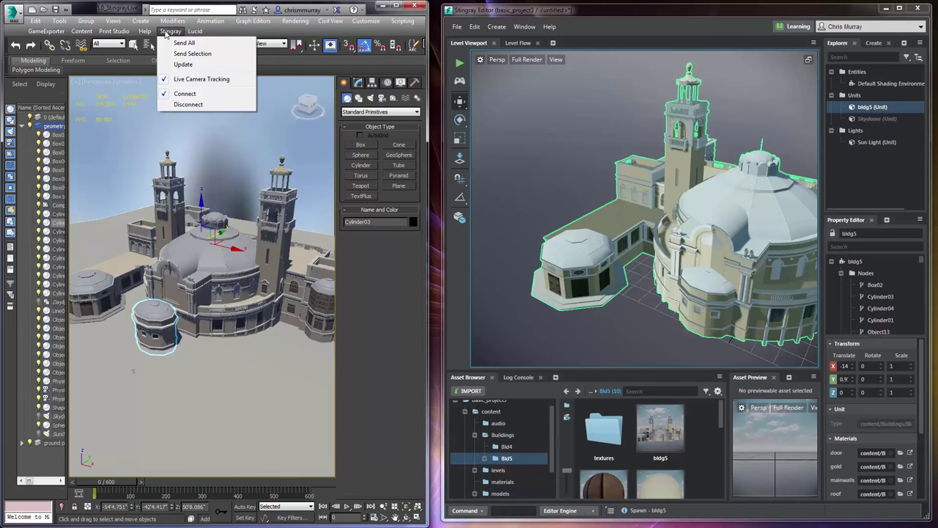
click(184, 66)
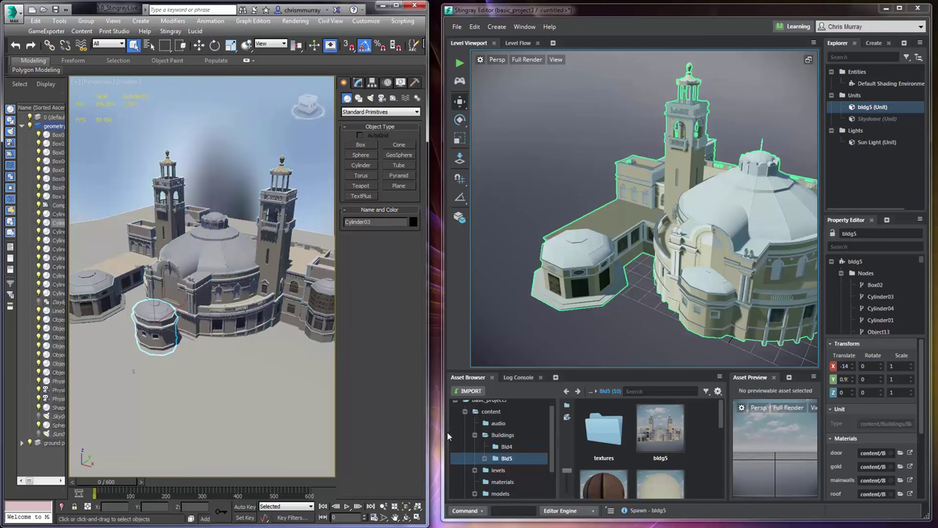